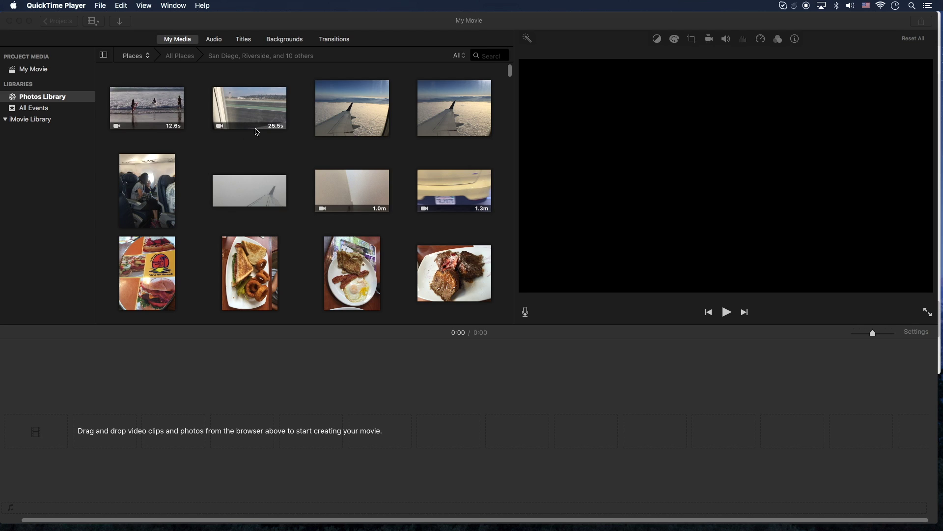
- Put the 25.5-second window clip and the 1.0-minute wing clip on the timeline, then zoom it in
{"action": "left_click", "coordinate": [251, 104]}
{"action": "left_click_drag", "start_coordinate": [250, 104], "coordinate": [237, 415]}
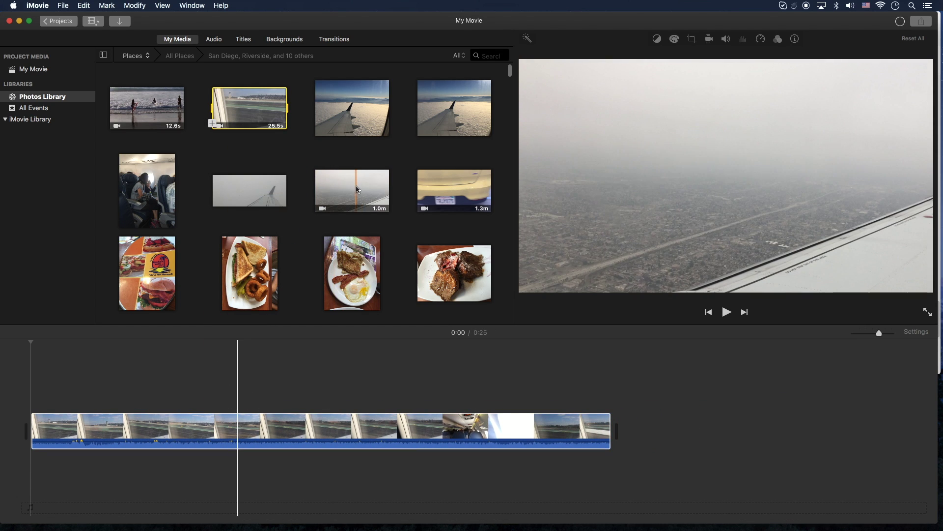
{"action": "left_click_drag", "start_coordinate": [358, 190], "coordinate": [22, 426]}
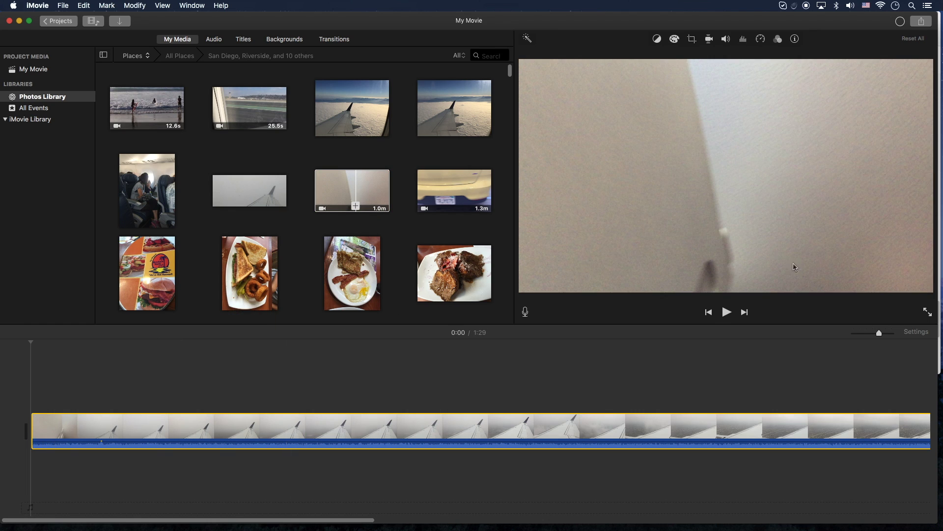
{"action": "left_click_drag", "start_coordinate": [879, 333], "coordinate": [867, 335]}
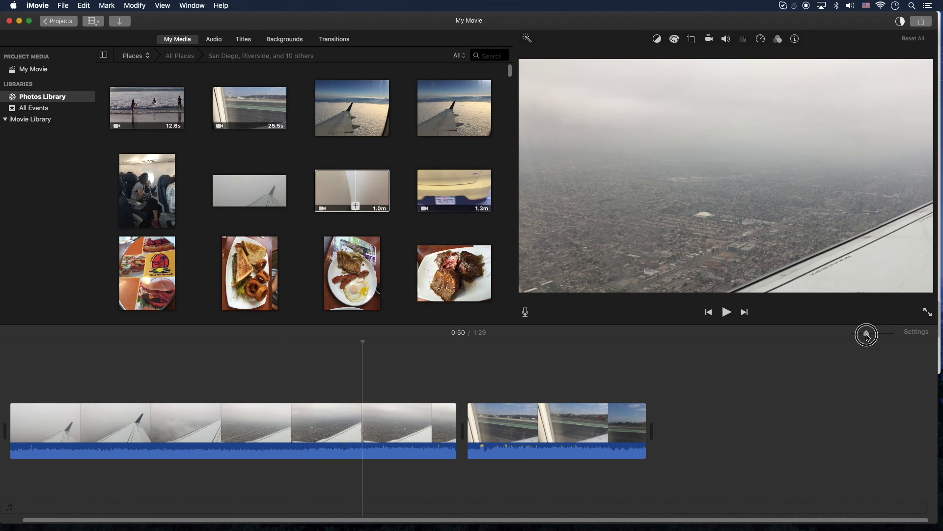
{"action": "left_click", "coordinate": [332, 42]}
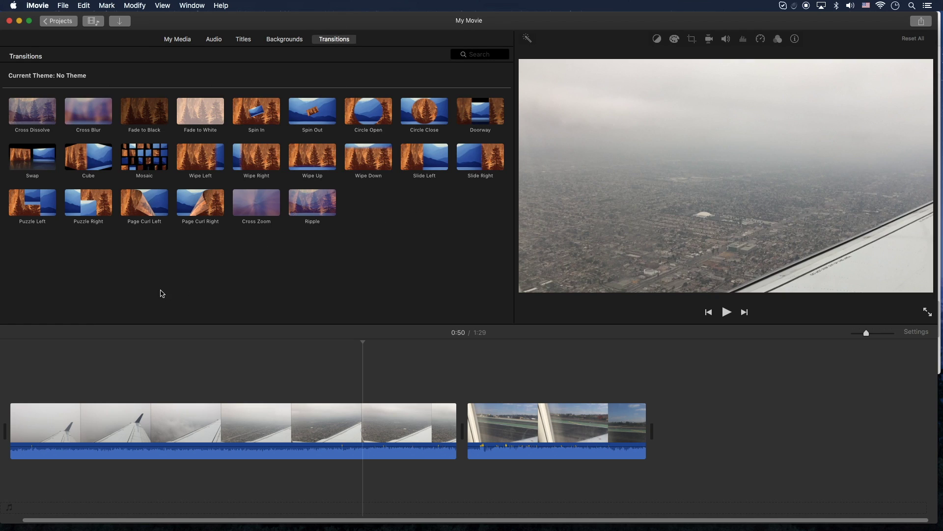
- Drop a Cross Dissolve between the two airplane clips and stop the preview playback
{"action": "left_click_drag", "start_coordinate": [44, 112], "coordinate": [452, 425]}
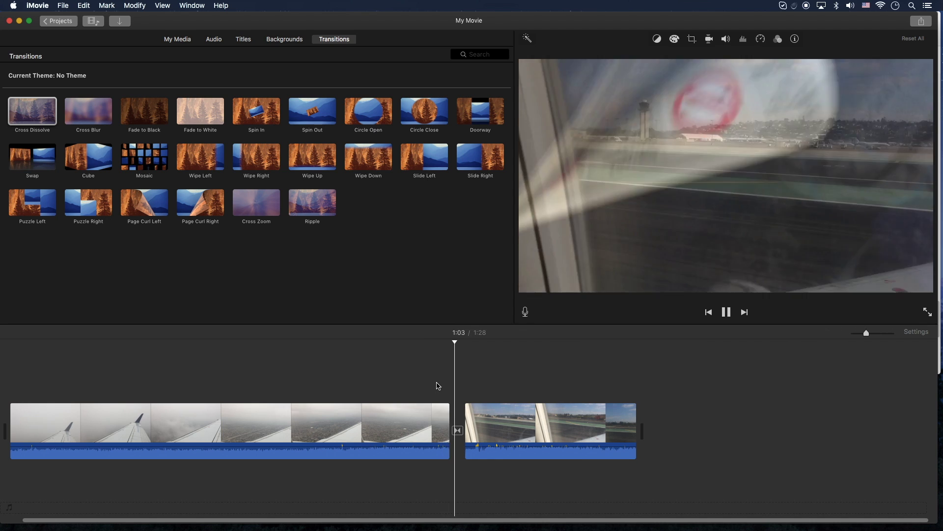
{"action": "key", "text": "space"}
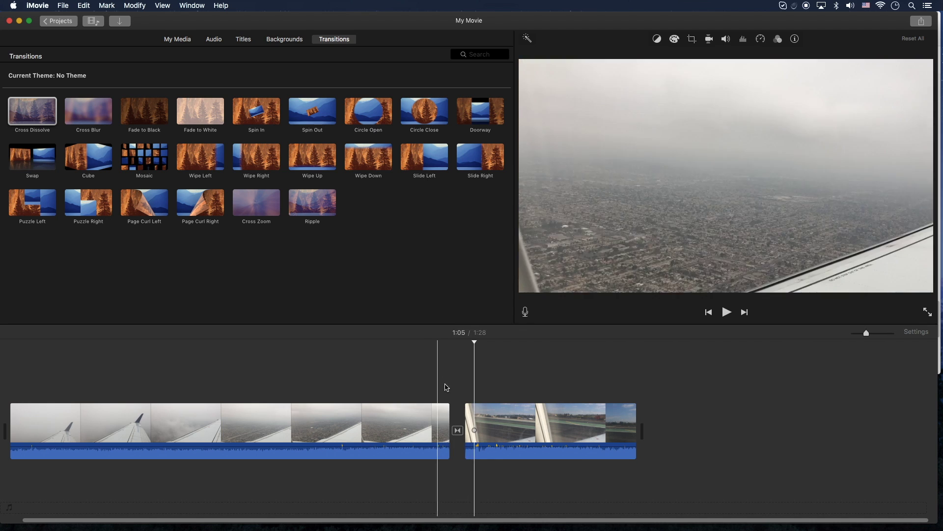
{"action": "double_click", "coordinate": [457, 430]}
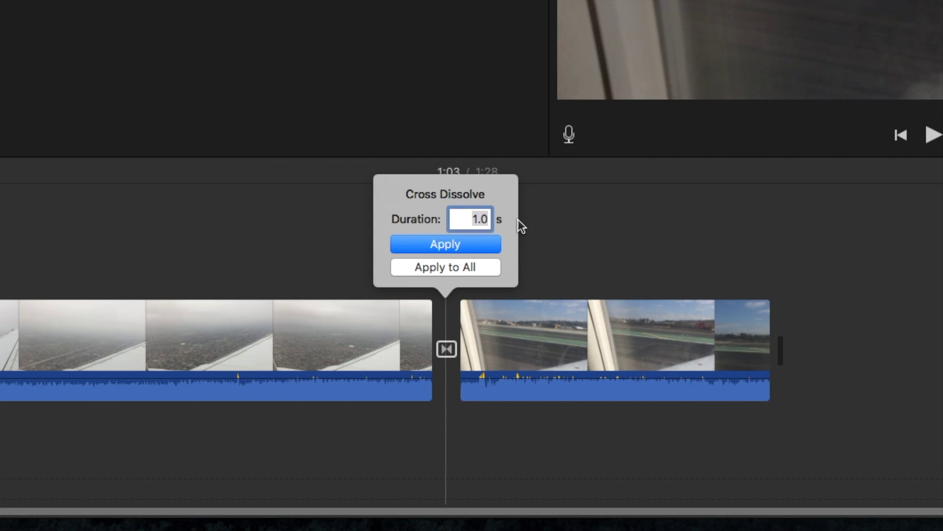
{"action": "type", "text": "2.0"}
{"action": "left_click", "coordinate": [453, 243]}
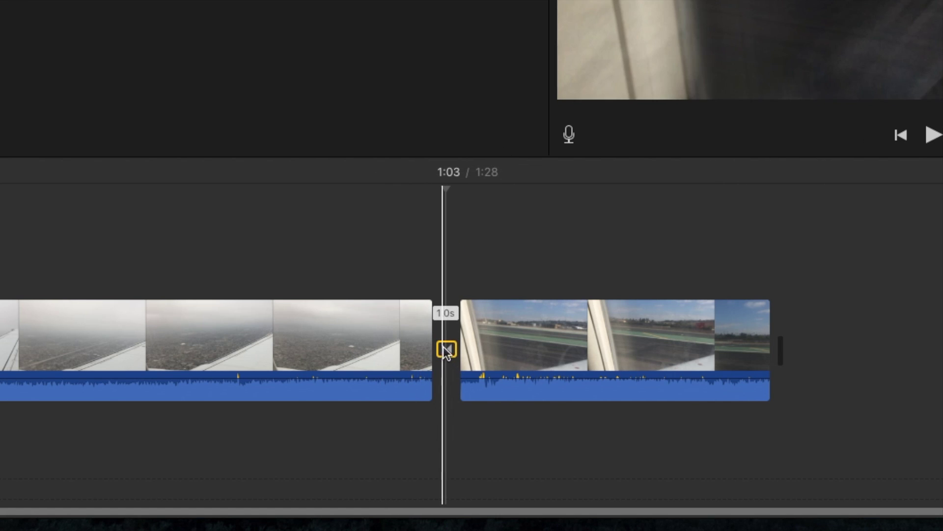
{"action": "left_click", "coordinate": [445, 351]}
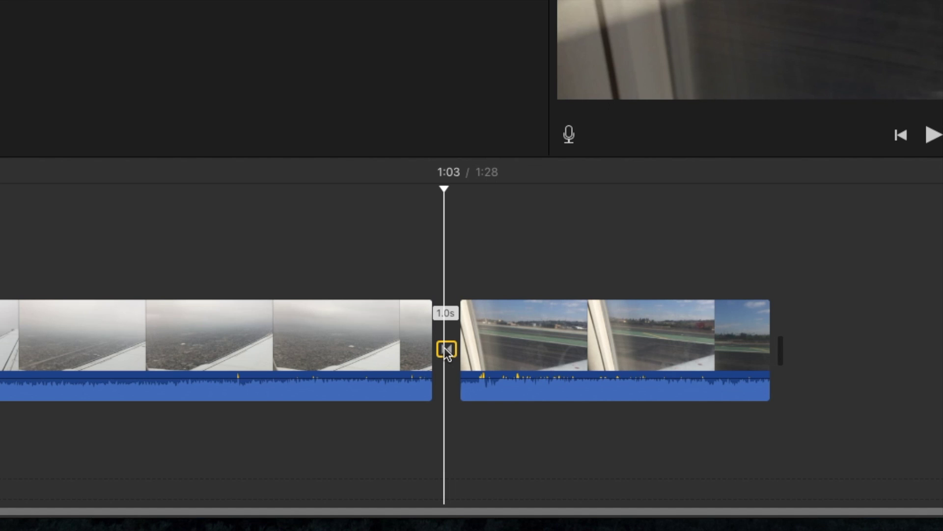
- Widen the Cross Dissolve to about 13.6 seconds in the Precision Editor, making the movie 1:15
{"action": "right_click", "coordinate": [446, 350]}
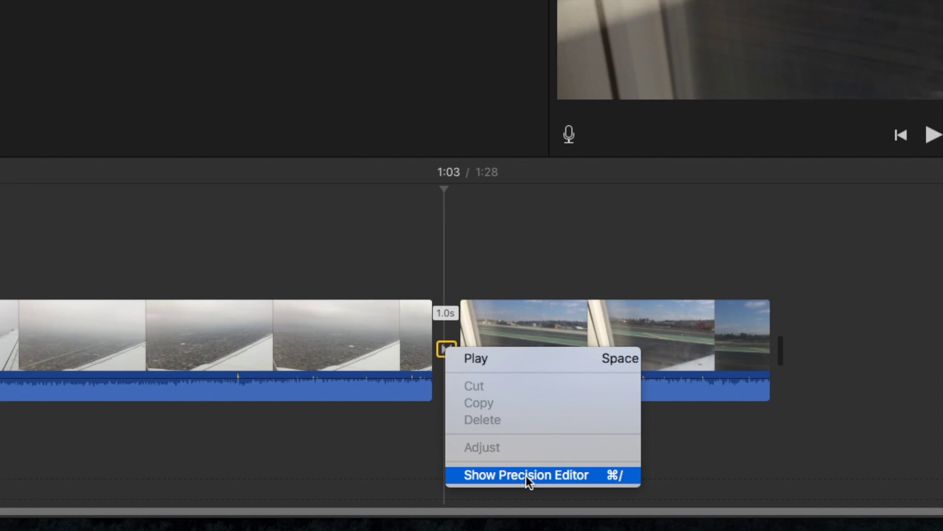
{"action": "left_click", "coordinate": [553, 473]}
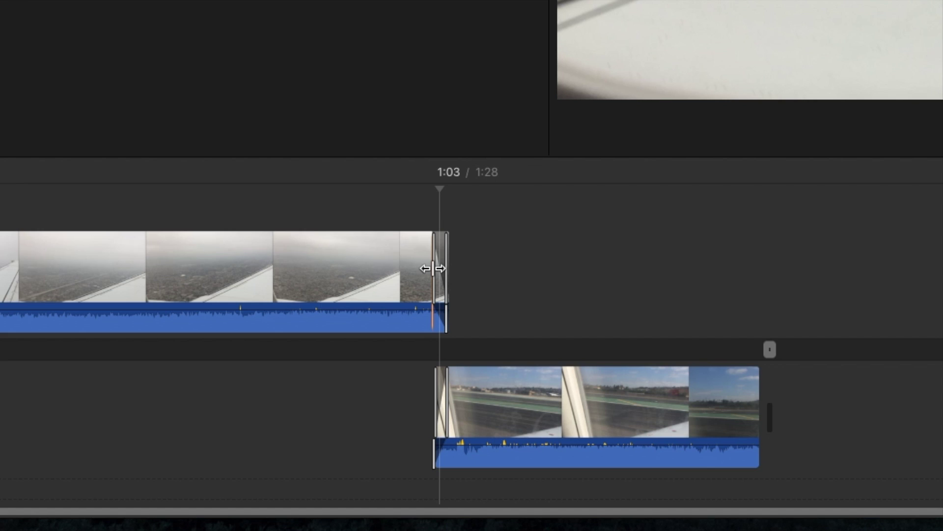
{"action": "left_click_drag", "start_coordinate": [433, 268], "coordinate": [437, 268]}
{"action": "left_click_drag", "start_coordinate": [451, 347], "coordinate": [533, 345]}
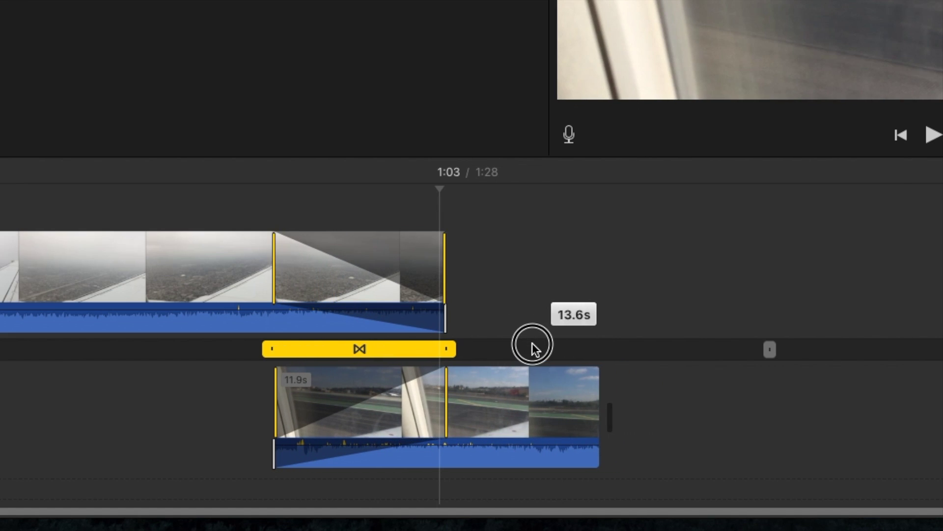
{"action": "left_click", "coordinate": [534, 347]}
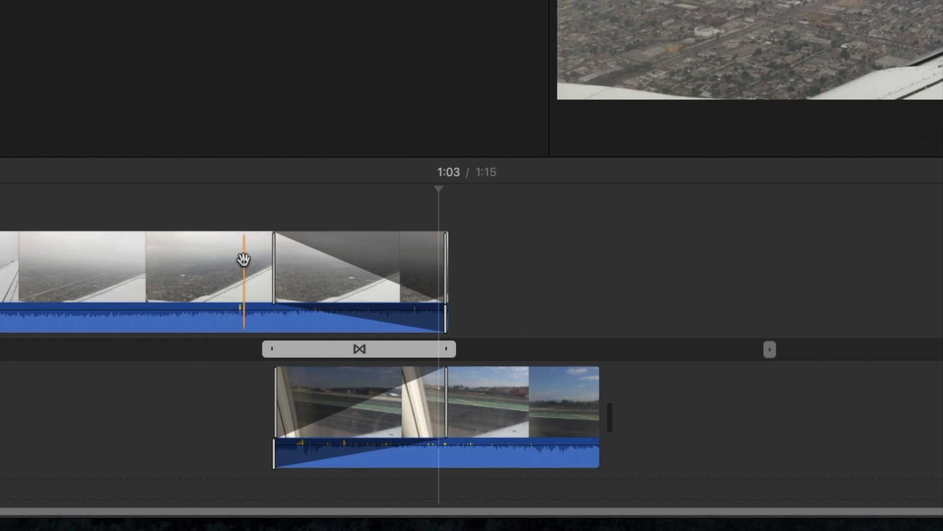
- Leave the precision editor, returning to the single-row timeline with the extended Cross Dissolve
{"action": "key", "text": "Return"}
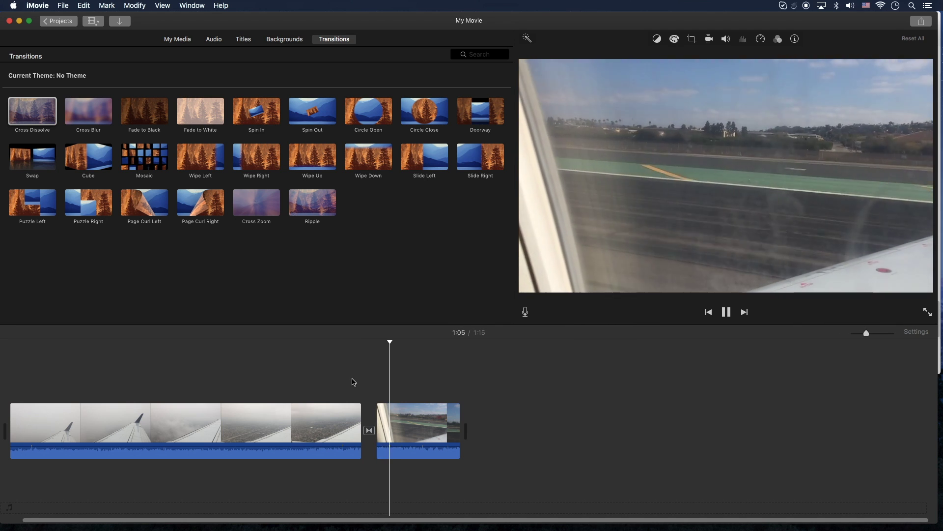
- Replace the long Cross Dissolve with a Mosaic transition between the two clips
{"action": "left_click", "coordinate": [369, 431]}
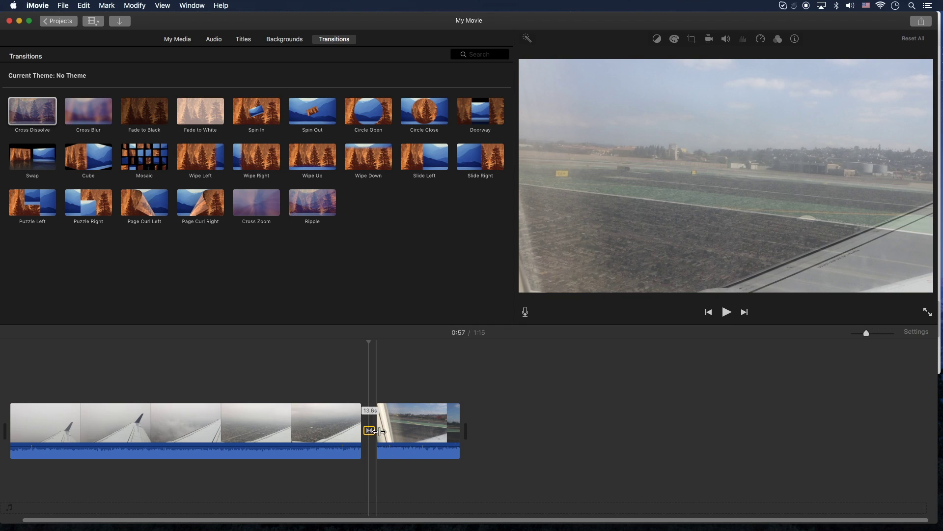
{"action": "left_click", "coordinate": [373, 430]}
{"action": "key", "text": "Delete"}
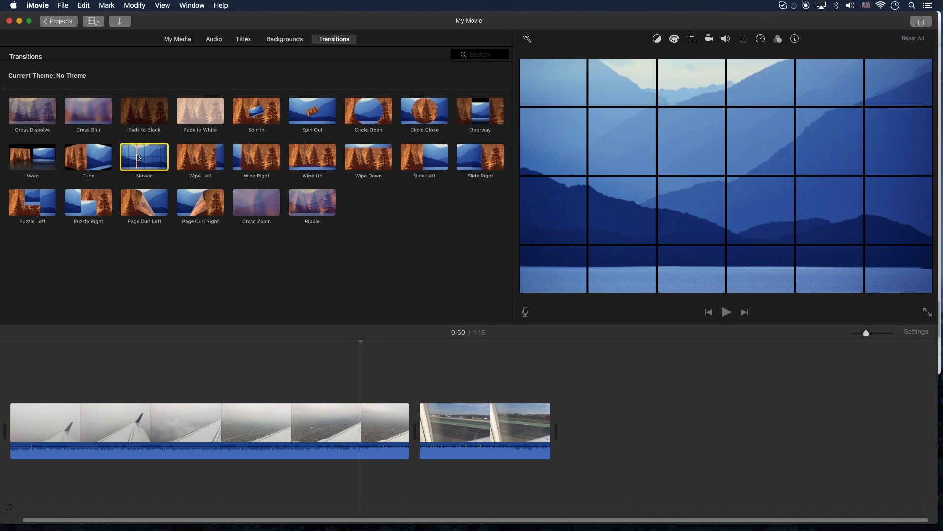
{"action": "left_click_drag", "start_coordinate": [145, 157], "coordinate": [410, 429]}
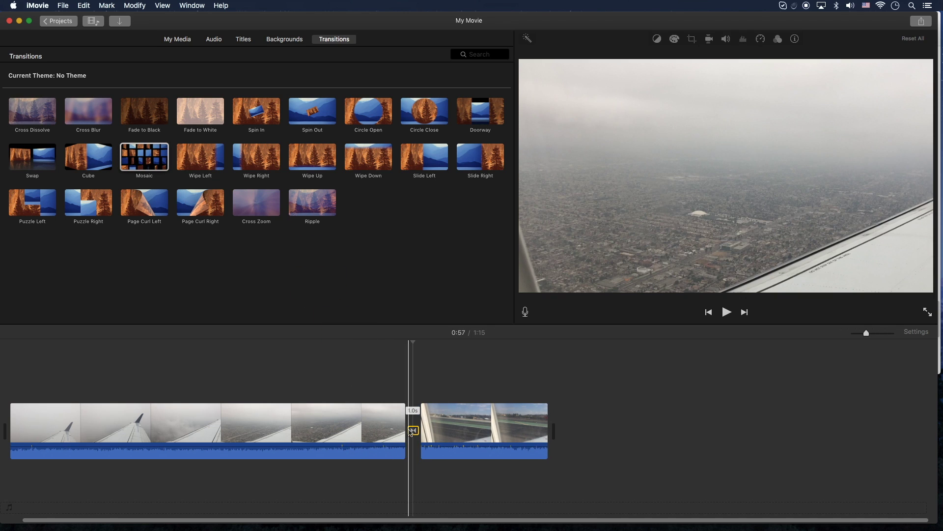
- Set the Mosaic transition's duration to 2.0 seconds
{"action": "double_click", "coordinate": [413, 431]}
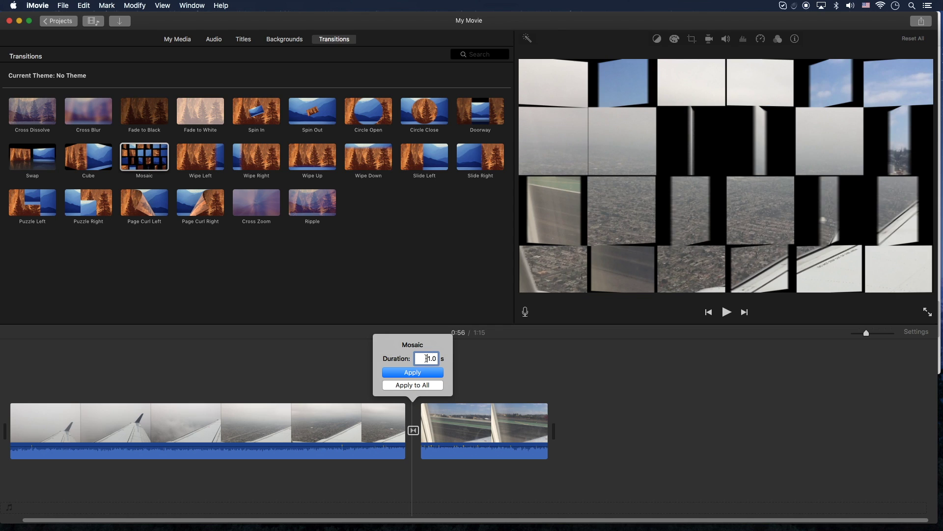
{"action": "type", "text": "2.0"}
{"action": "key", "text": "Return"}
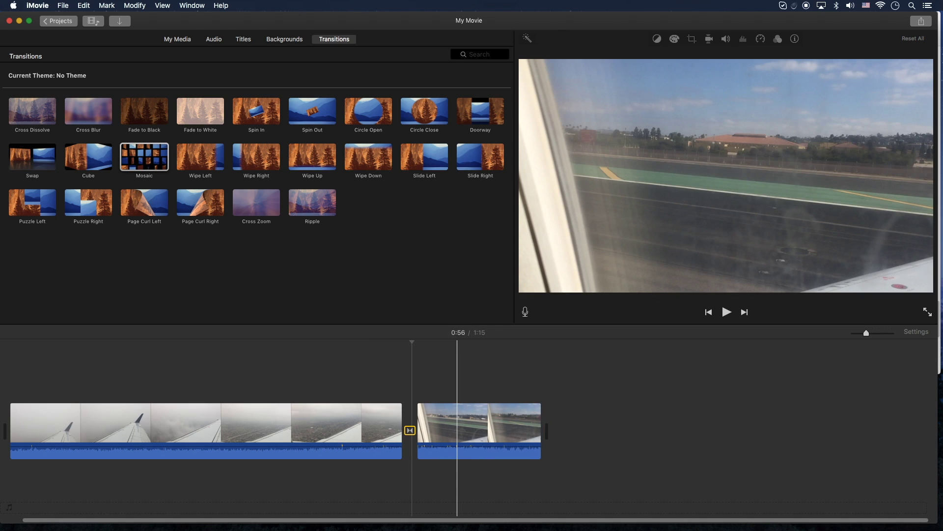
- Change the Mosaic transition's duration to 5.0 seconds and apply it
{"action": "left_click", "coordinate": [410, 431]}
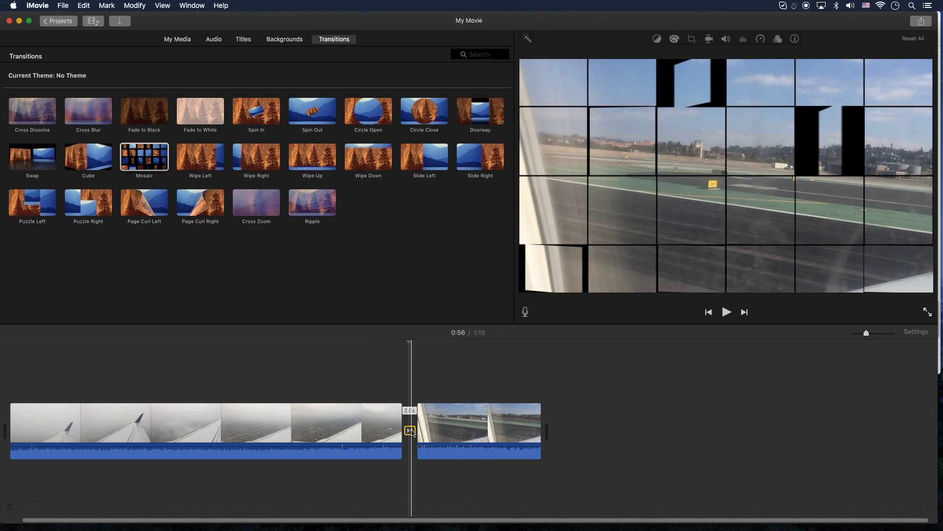
{"action": "double_click", "coordinate": [411, 430]}
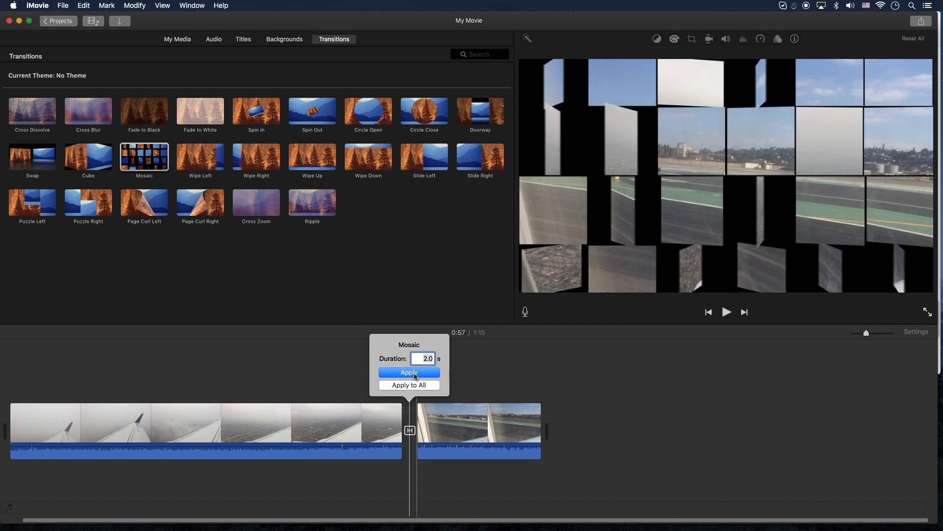
{"action": "type", "text": "5"}
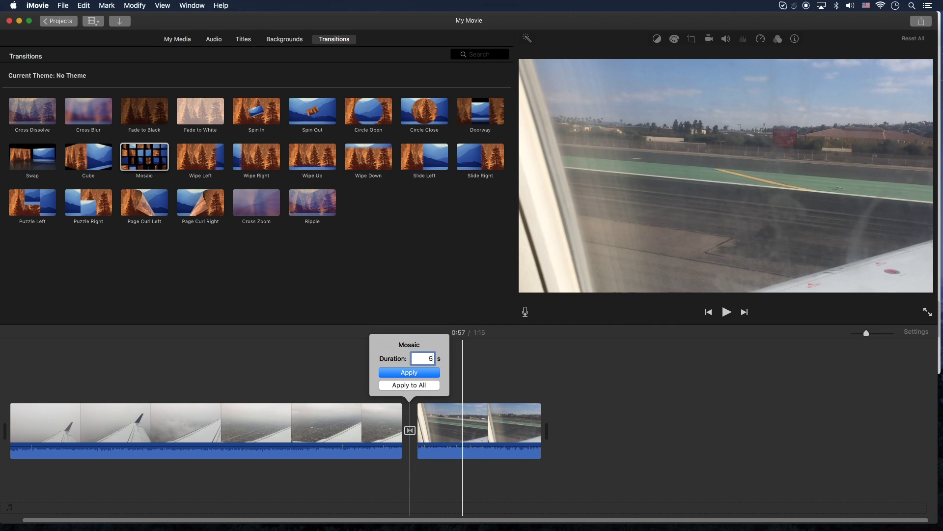
{"action": "left_click", "coordinate": [409, 373]}
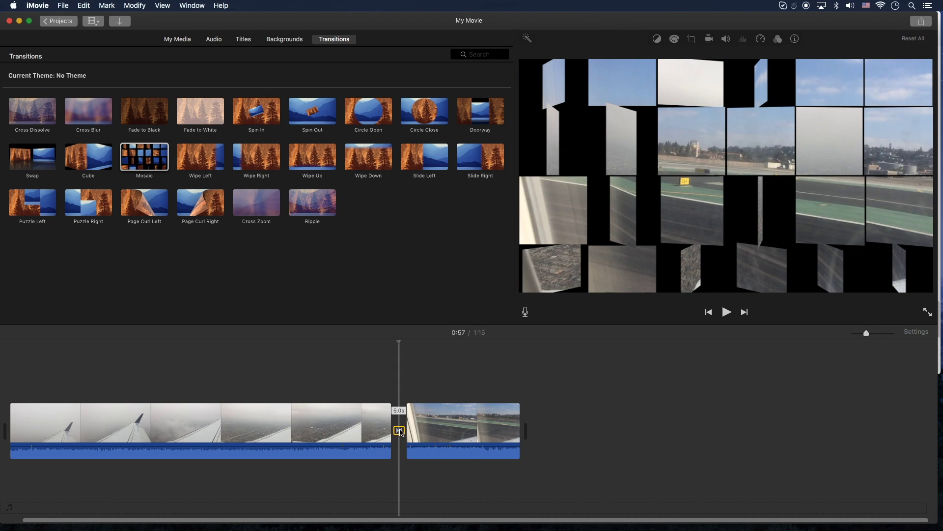
{"action": "double_click", "coordinate": [400, 431]}
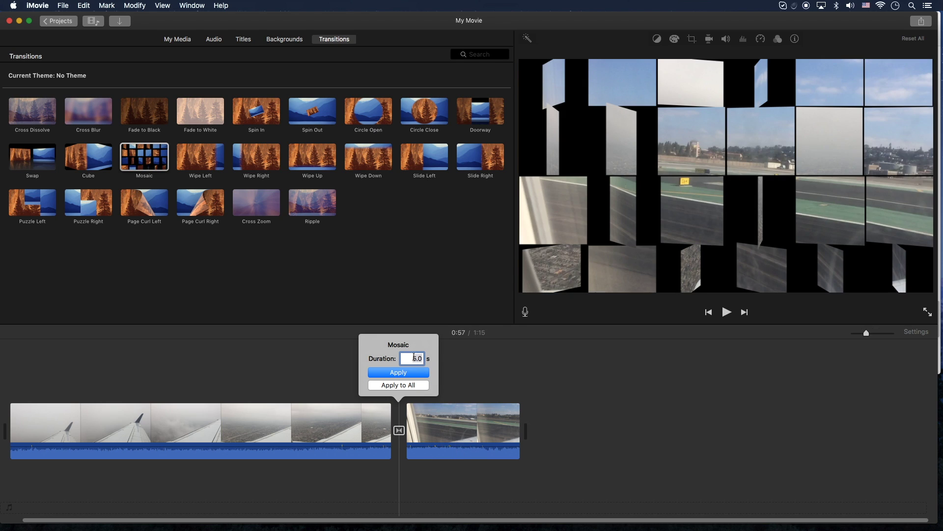
{"action": "left_click", "coordinate": [407, 376]}
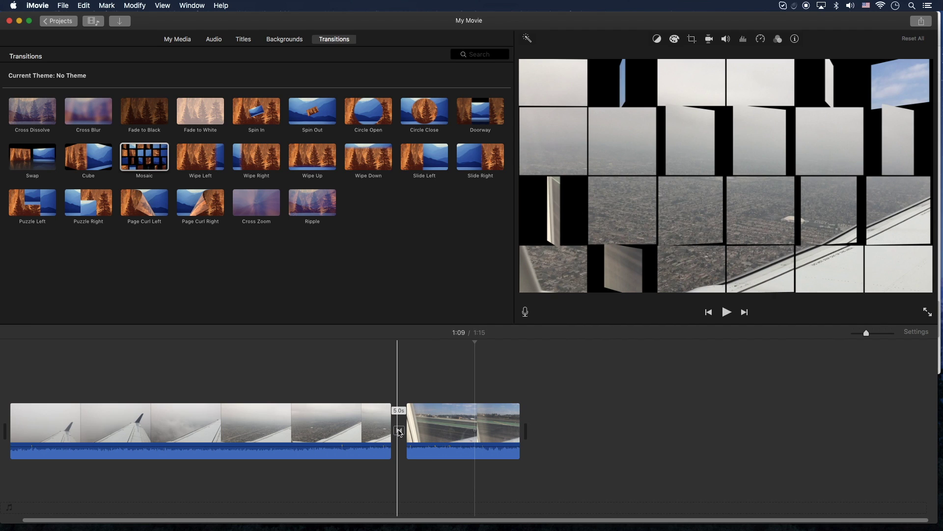
{"action": "right_click", "coordinate": [400, 433]}
- In the Precision Editor, shorten the Mosaic to 2.9 seconds and extend both clips, making the movie 1:26
{"action": "left_click", "coordinate": [440, 498]}
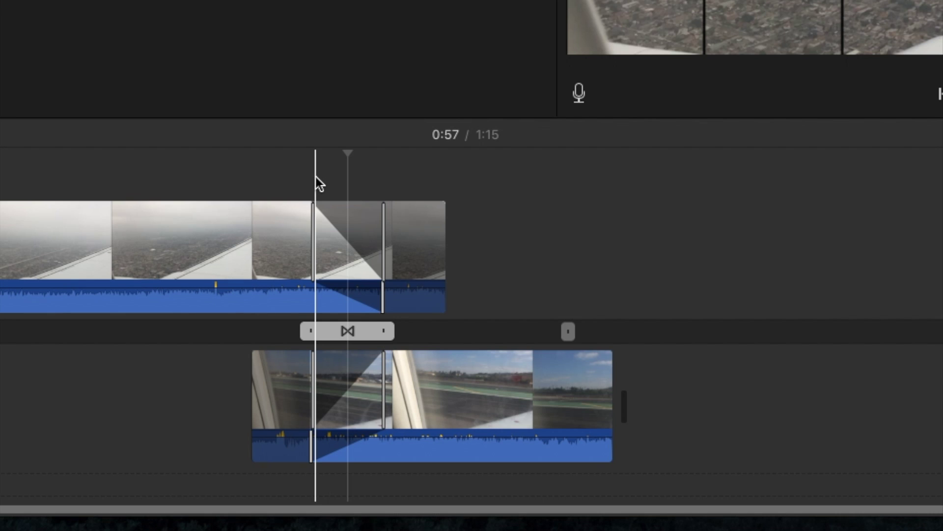
{"action": "left_click_drag", "start_coordinate": [285, 231], "coordinate": [194, 253]}
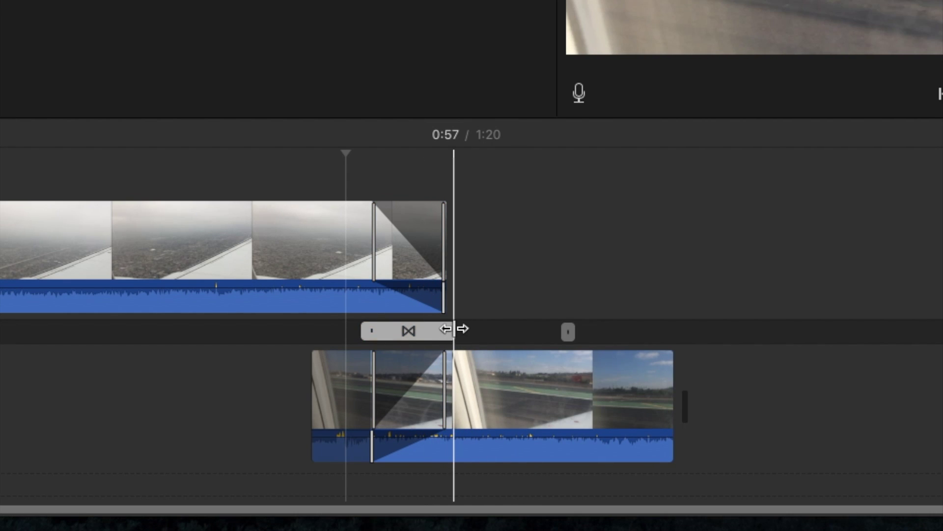
{"action": "left_click_drag", "start_coordinate": [453, 328], "coordinate": [441, 330]}
{"action": "left_click_drag", "start_coordinate": [495, 369], "coordinate": [566, 367]}
{"action": "left_click_drag", "start_coordinate": [352, 261], "coordinate": [331, 255]}
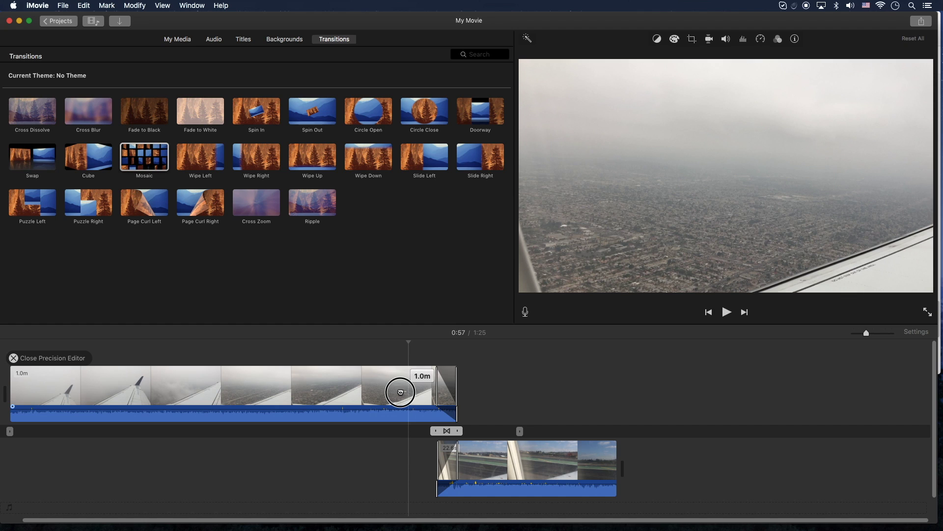
{"action": "left_click_drag", "start_coordinate": [401, 396], "coordinate": [393, 394]}
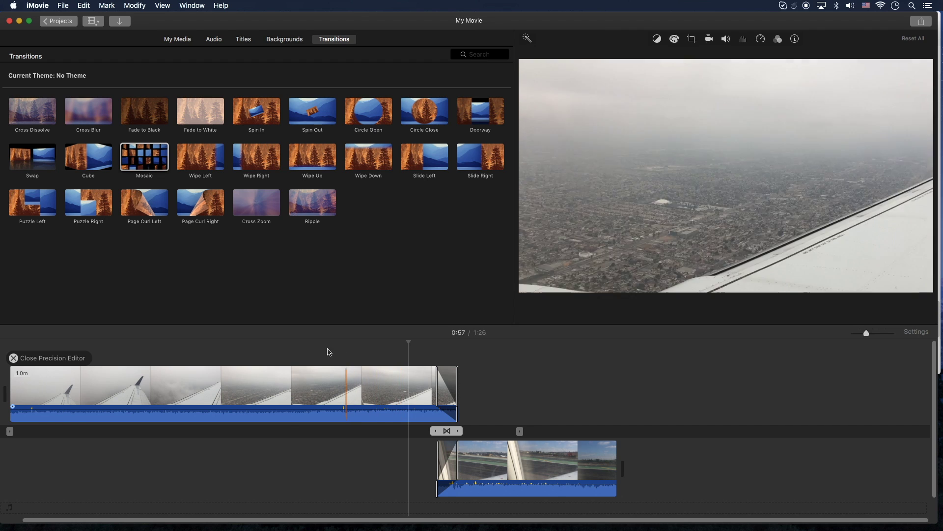
{"action": "left_click", "coordinate": [14, 359]}
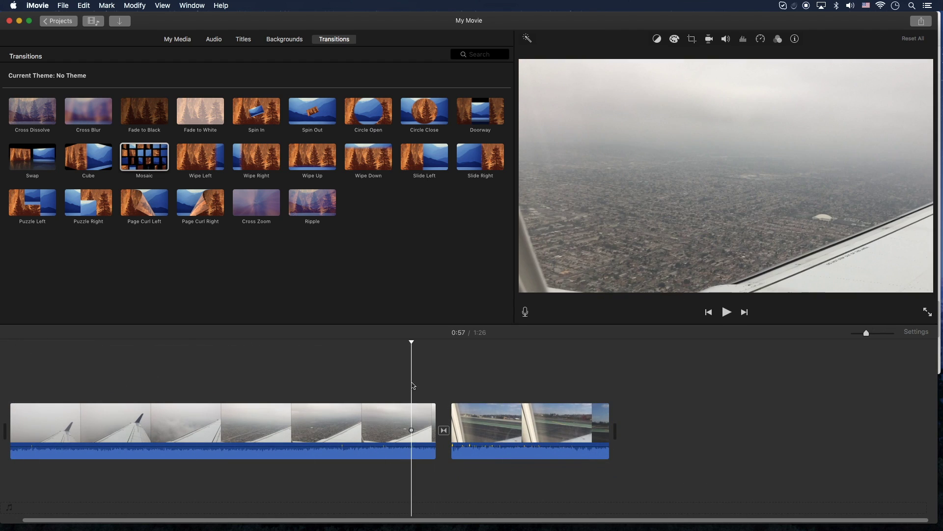
{"action": "left_click", "coordinate": [419, 387]}
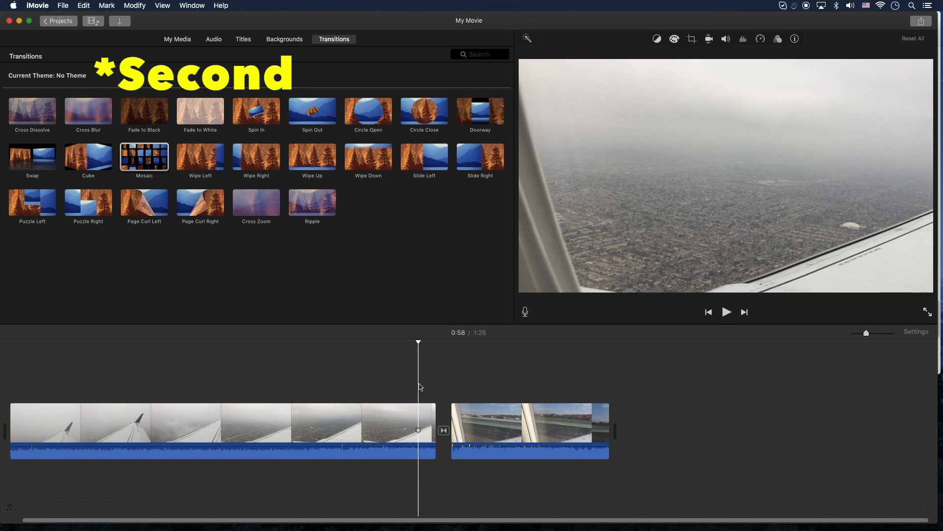
{"action": "key", "text": "space"}
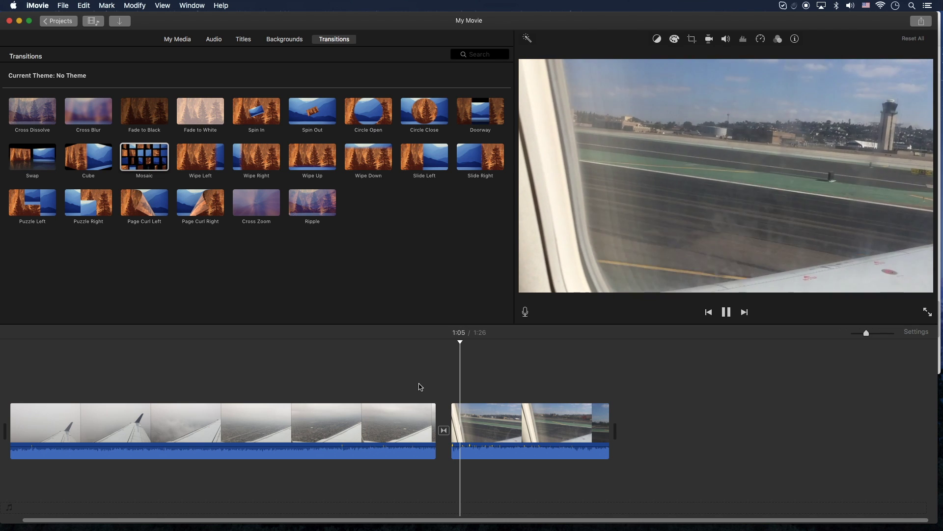
{"action": "key", "text": "space"}
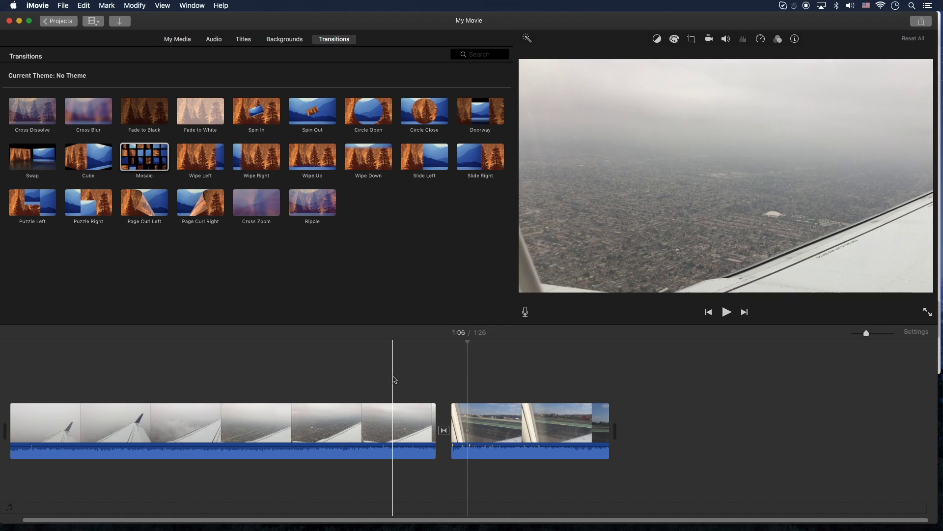
- Add Spin In before the first clip and Fade to Black after the last clip
{"action": "left_click", "coordinate": [319, 128]}
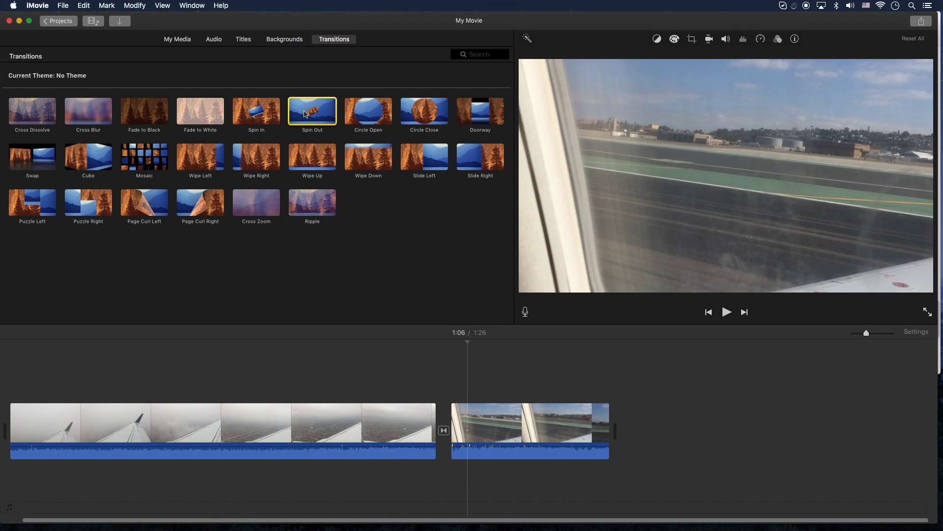
{"action": "left_click_drag", "start_coordinate": [267, 109], "coordinate": [22, 431]}
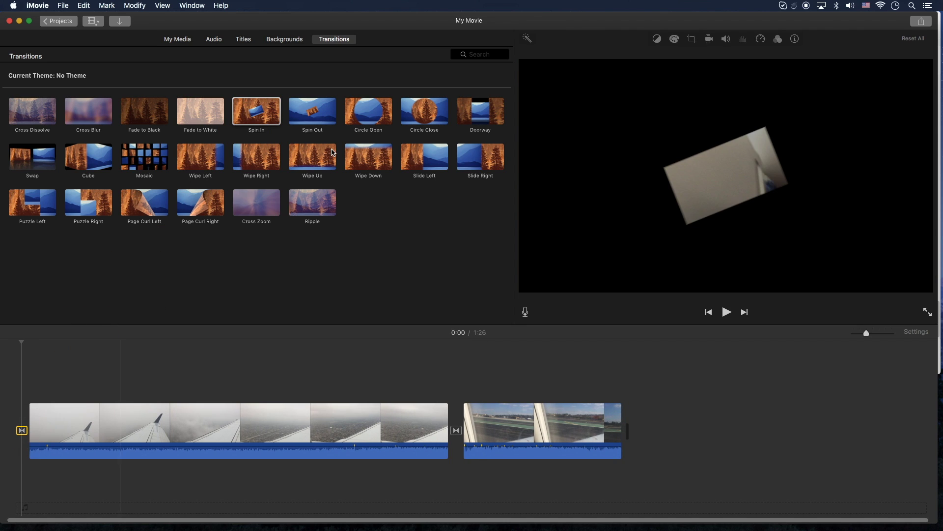
{"action": "left_click_drag", "start_coordinate": [140, 111], "coordinate": [682, 446]}
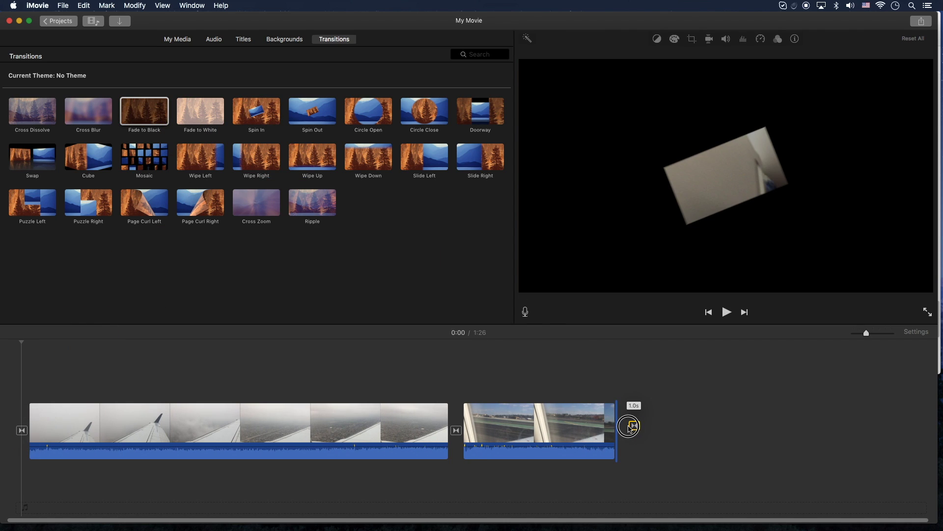
- Set the opening Spin In transition's duration to 2.0 seconds
{"action": "left_click", "coordinate": [23, 430]}
{"action": "double_click", "coordinate": [22, 430]}
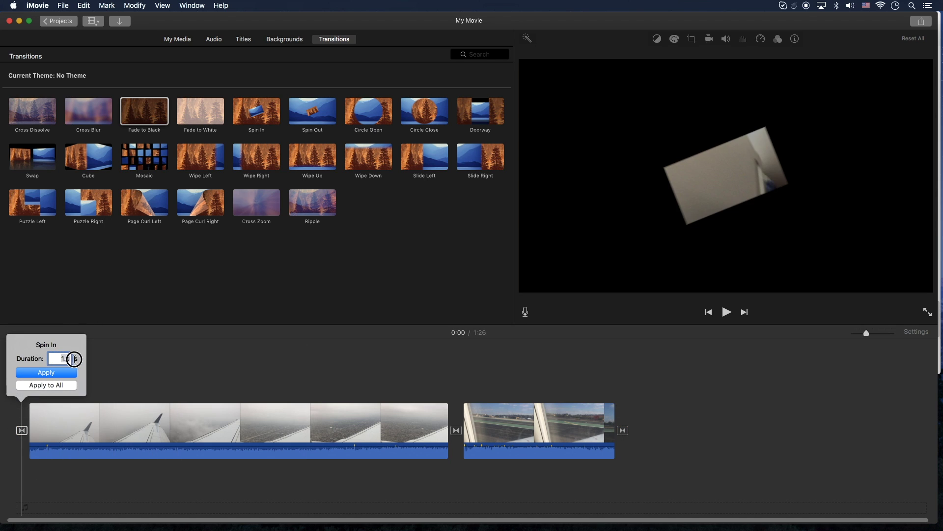
{"action": "type", "text": "2.0"}
{"action": "key", "text": "Return"}
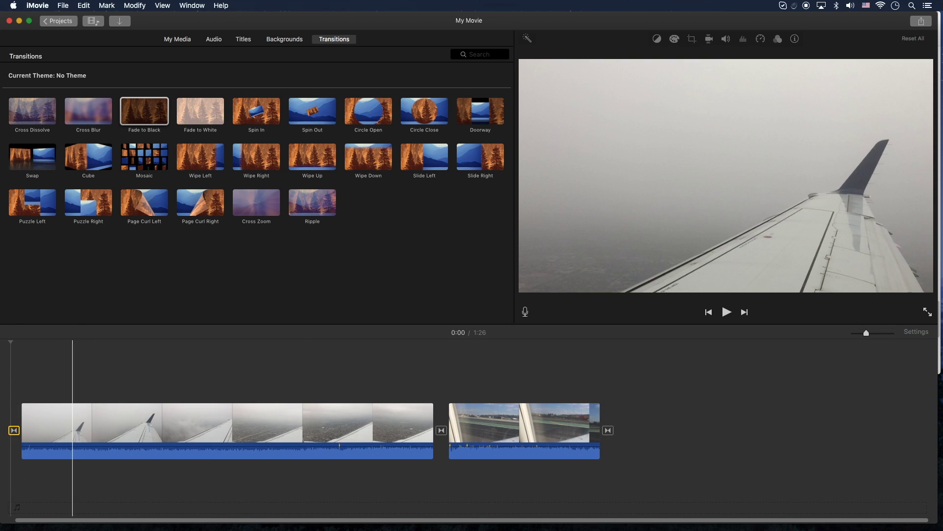
{"action": "right_click", "coordinate": [14, 431]}
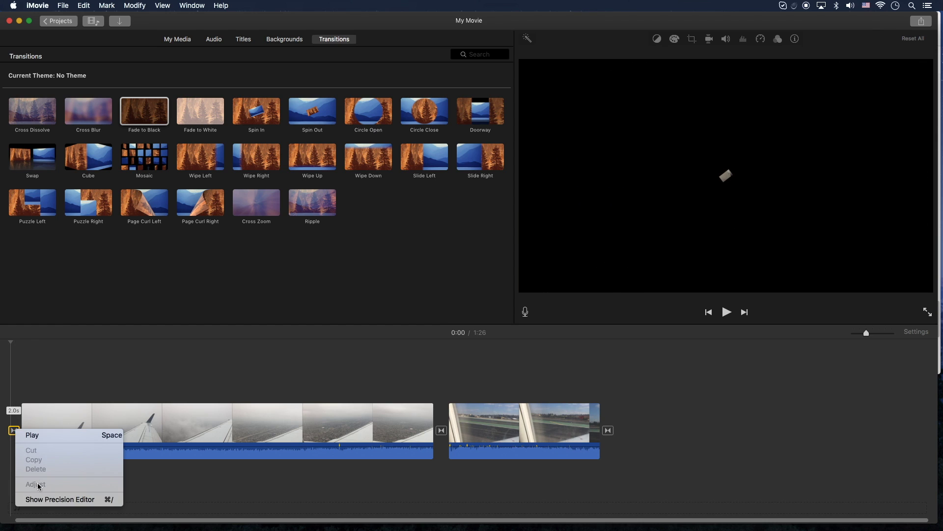
- Trim the first clip's start and resize the opening Spin In to 6.6 seconds in the Precision Editor
{"action": "left_click", "coordinate": [49, 500]}
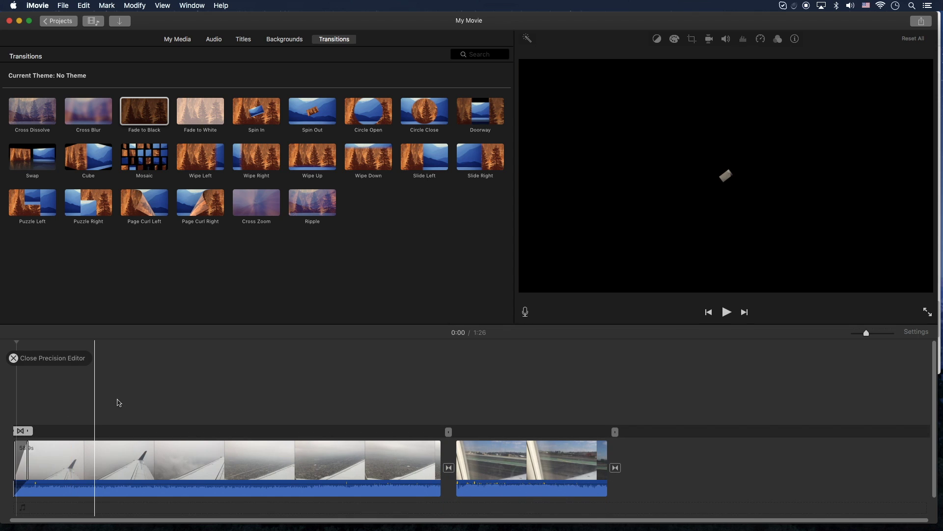
{"action": "left_click", "coordinate": [33, 447]}
{"action": "left_click_drag", "start_coordinate": [33, 446], "coordinate": [75, 419]}
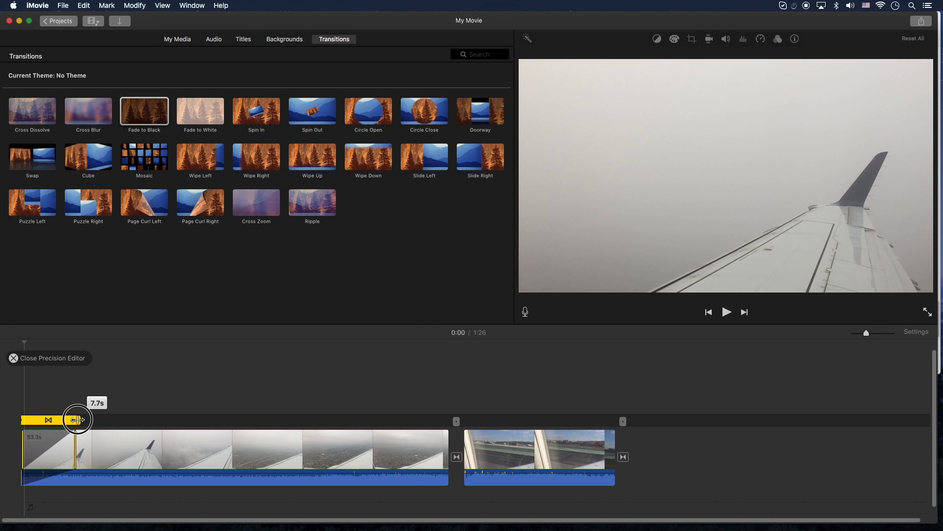
{"action": "left_click_drag", "start_coordinate": [56, 445], "coordinate": [152, 445]}
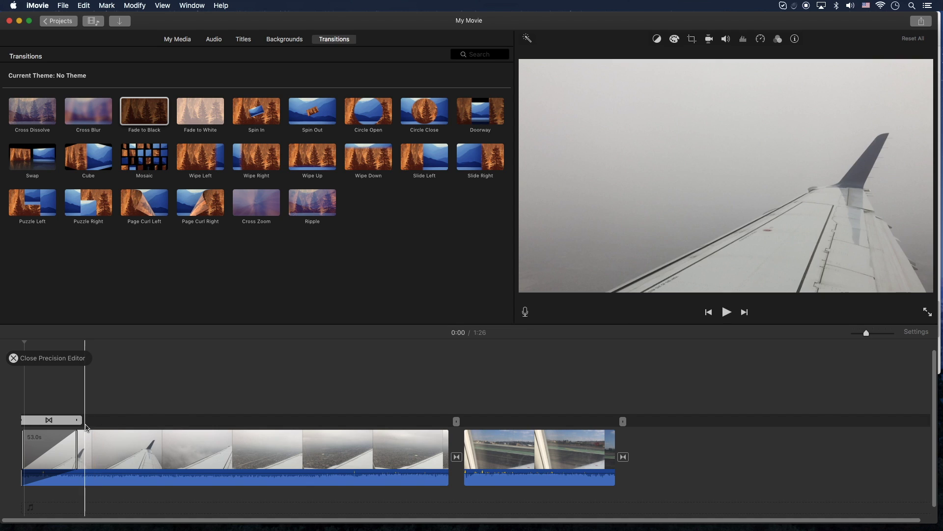
{"action": "mouse_move", "coordinate": [81, 420]}
{"action": "left_mouse_down"}
{"action": "mouse_move", "coordinate": [55, 421]}
{"action": "mouse_move", "coordinate": [63, 421]}
{"action": "left_mouse_up"}
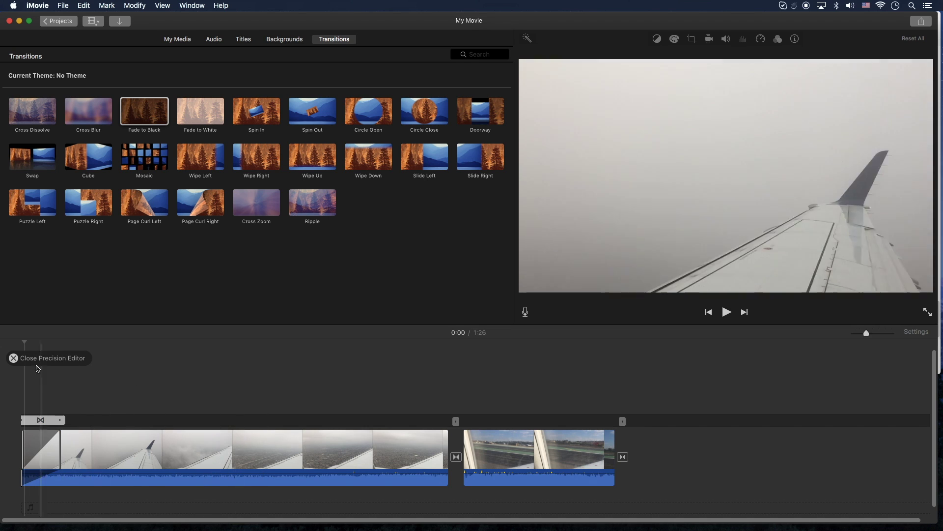
{"action": "left_click", "coordinate": [13, 358]}
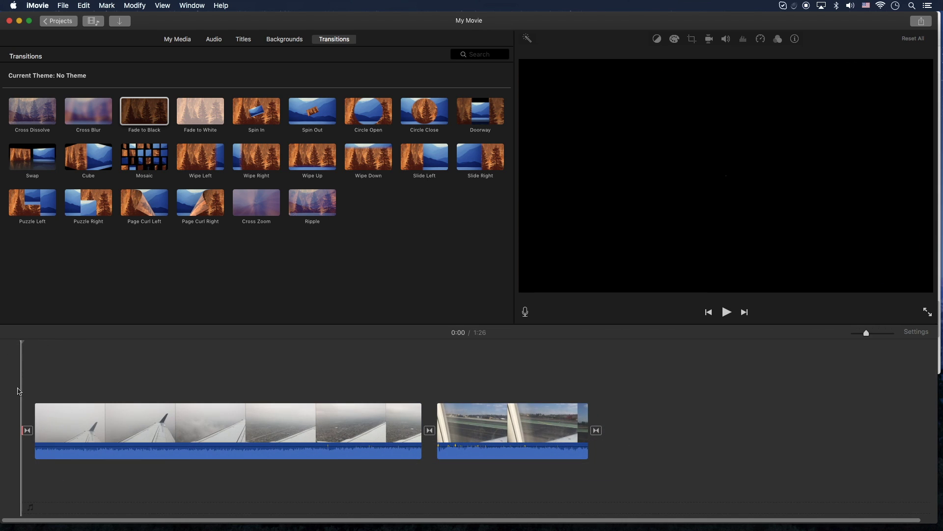